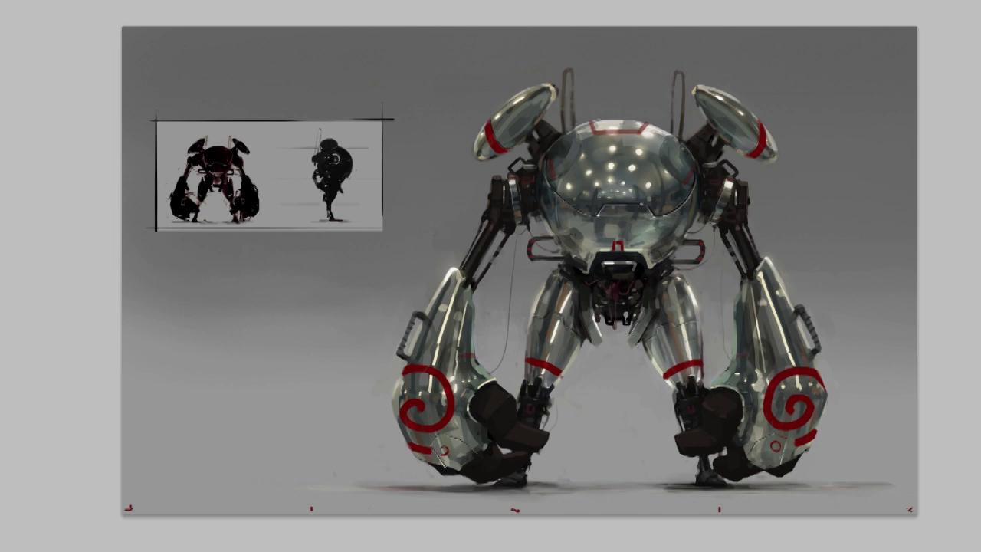
Try removing the dark seam line across the robot's round body with the Spot Healing Brush, and undo the stroke.
drag(44, 15, 63, 29)
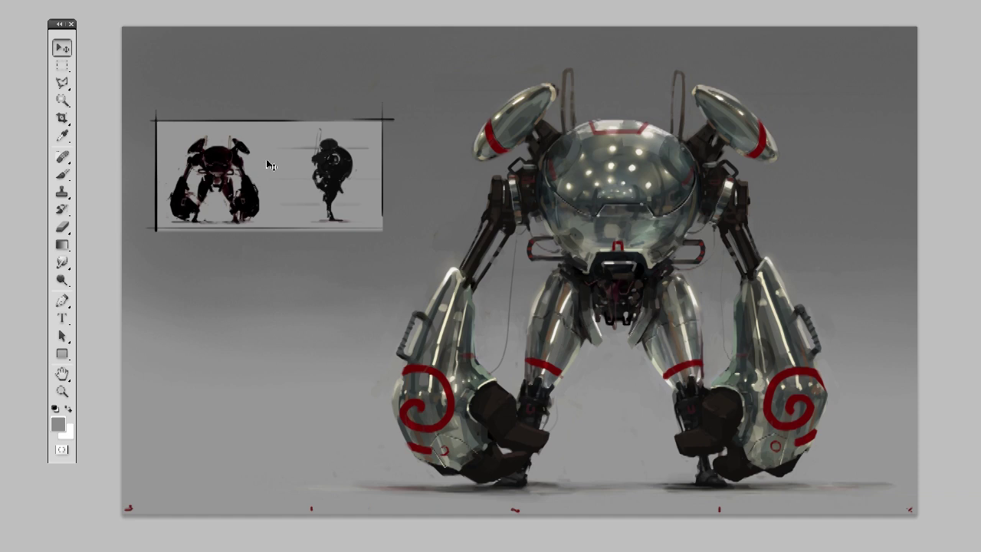
click(65, 161)
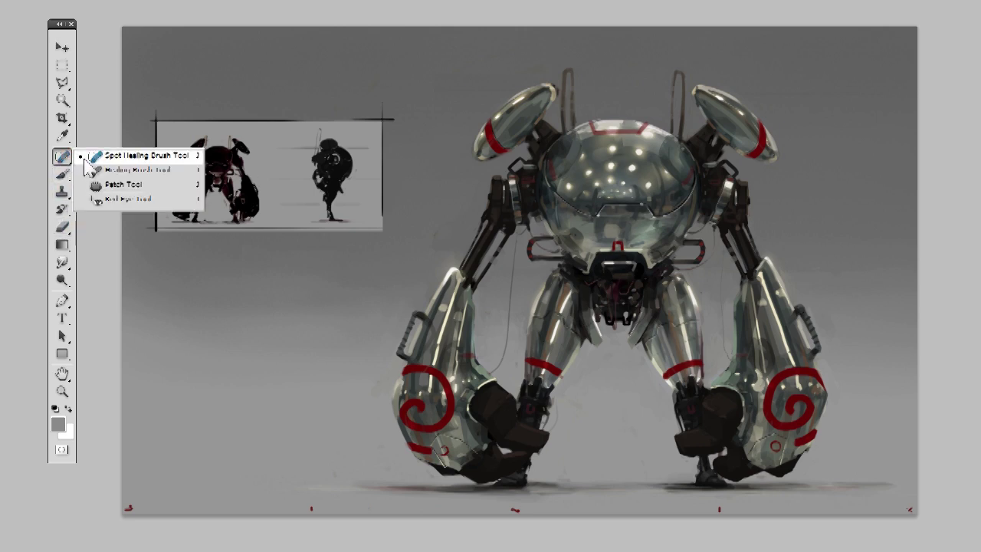
click(134, 164)
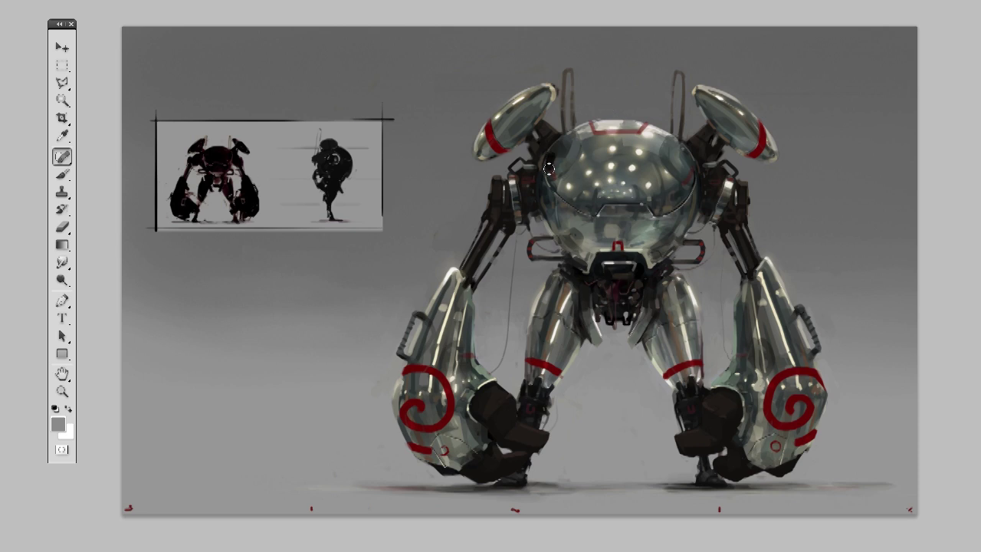
mouse_move(549, 162)
mouse_down()
mouse_move(557, 198)
mouse_move(595, 217)
mouse_move(605, 205)
mouse_move(643, 203)
mouse_move(654, 217)
mouse_move(683, 207)
mouse_move(704, 149)
mouse_up()
key(ctrl+z)
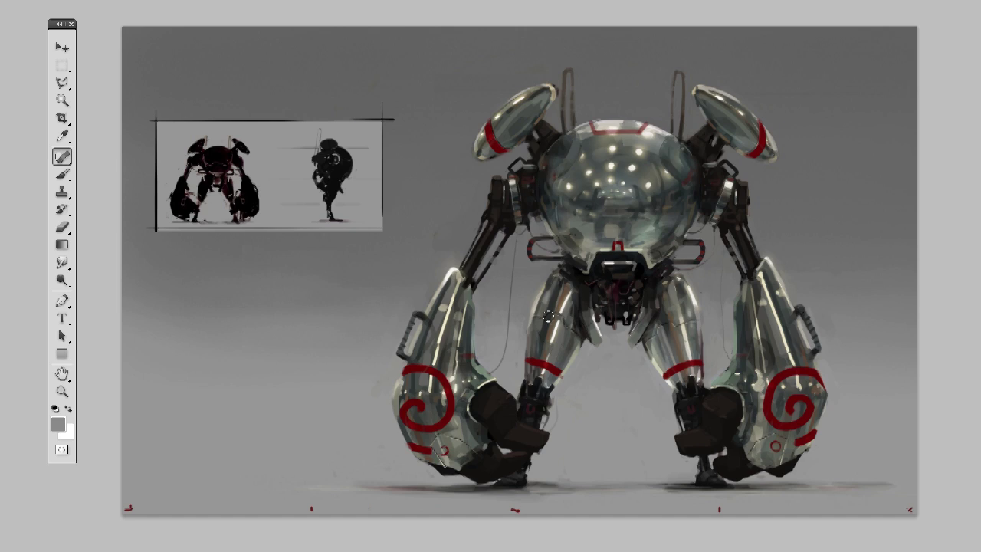
Try healing the panel lines on both of the robot's thighs with the Spot Healing Brush, undoing each stroke.
mouse_move(541, 317)
mouse_down()
mouse_move(555, 311)
mouse_move(576, 333)
mouse_up()
key(ctrl+z)
drag(658, 326, 692, 322)
key(ctrl+z)
drag(558, 314, 569, 329)
key(ctrl+z)
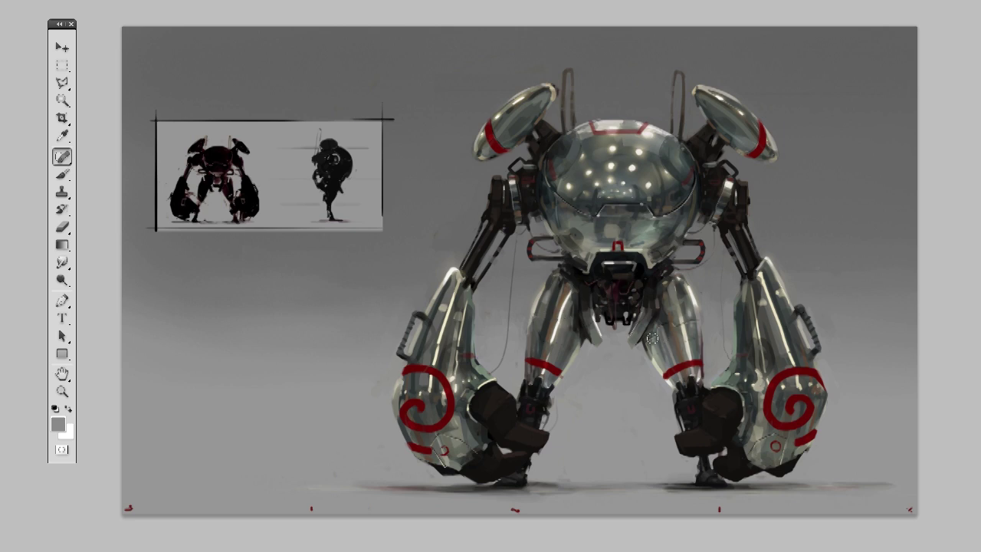
drag(671, 324, 691, 324)
key(ctrl+z)
Outline the handle on the robot's left forearm with the Patch tool, replace it with plain background from beside it, and deselect.
click(63, 160)
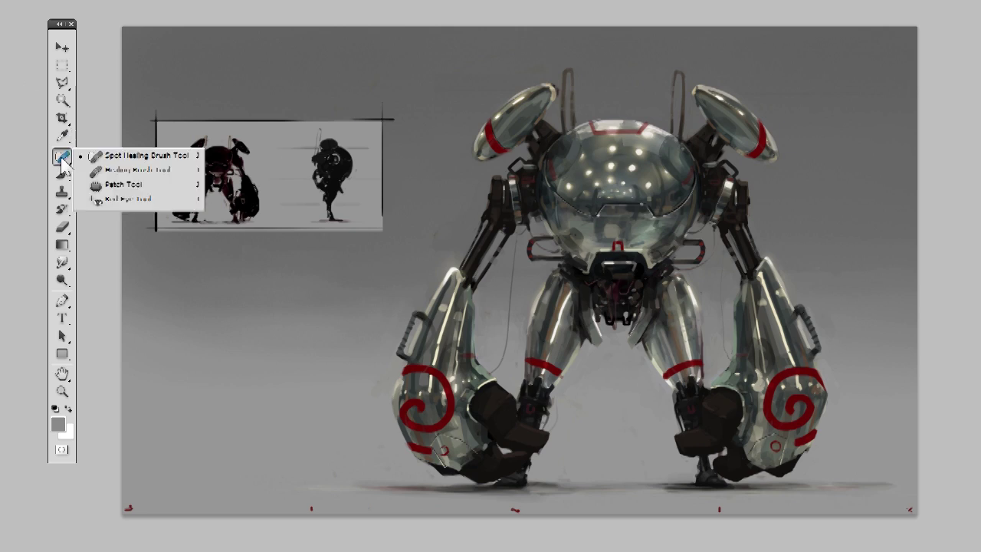
click(115, 184)
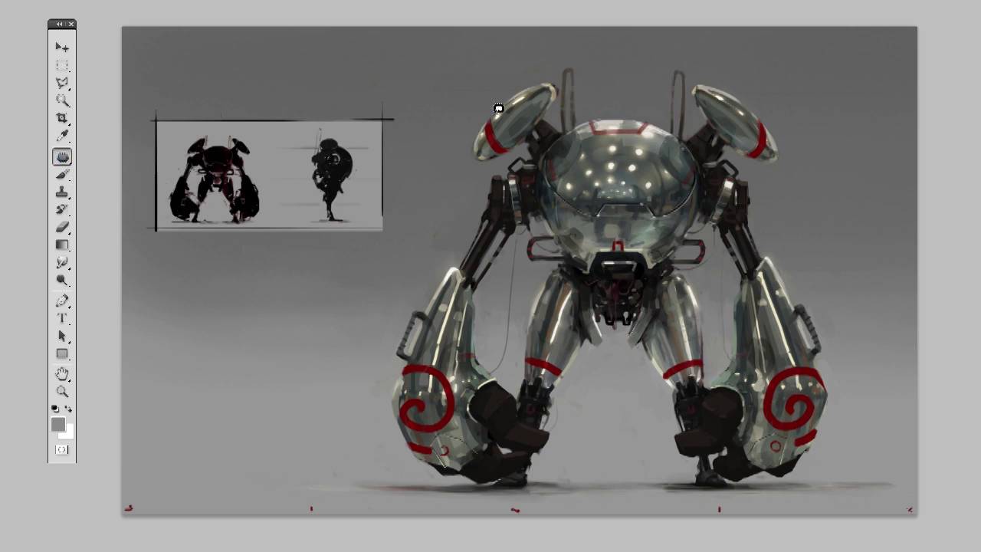
mouse_move(417, 296)
mouse_down()
mouse_move(398, 304)
mouse_move(382, 344)
mouse_move(394, 357)
mouse_move(420, 322)
mouse_move(416, 297)
mouse_up()
drag(406, 334, 326, 341)
drag(326, 341, 334, 340)
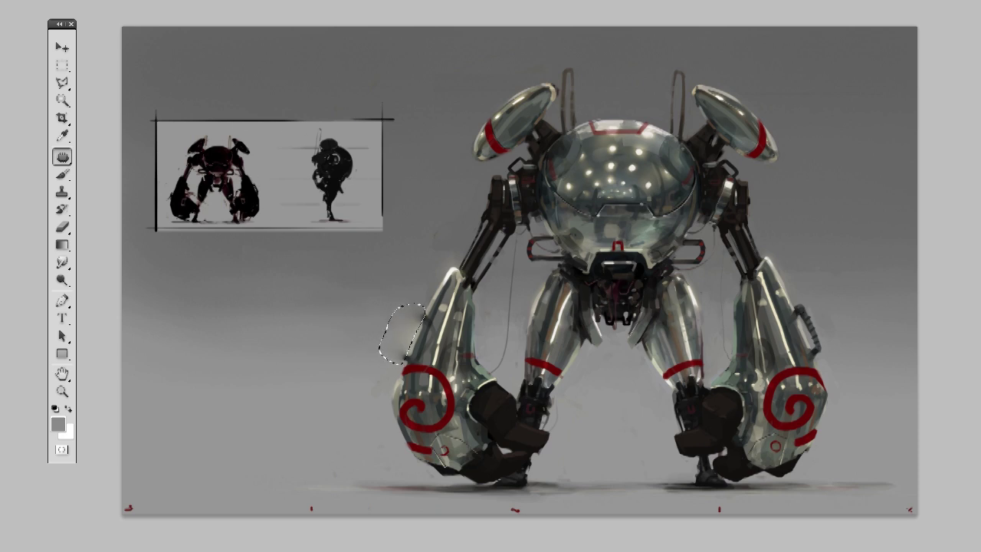
click(62, 65)
click(425, 298)
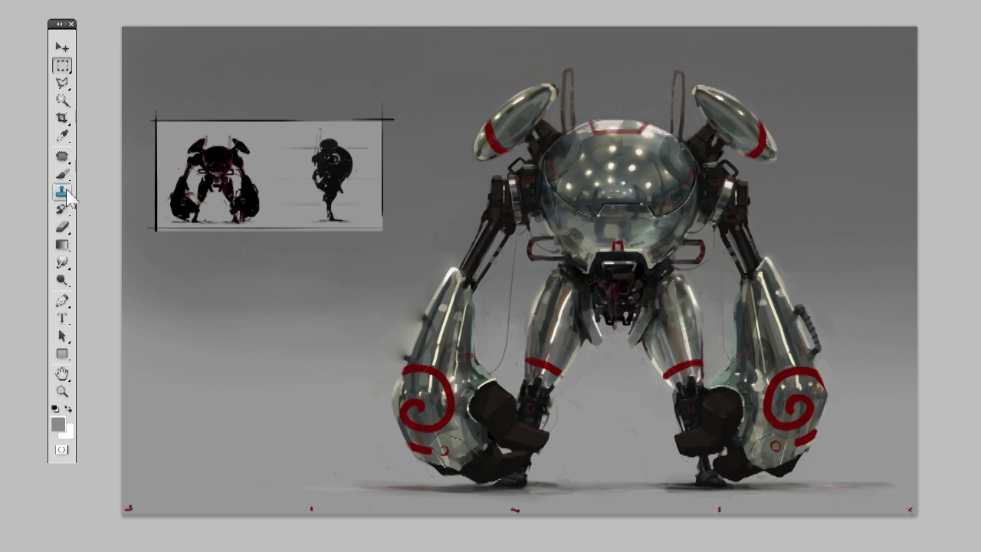
Clean up the patched area beside the left forearm with the Healing Brush, undoing bad strokes, and heal away the right forearm's handle.
drag(62, 157, 106, 172)
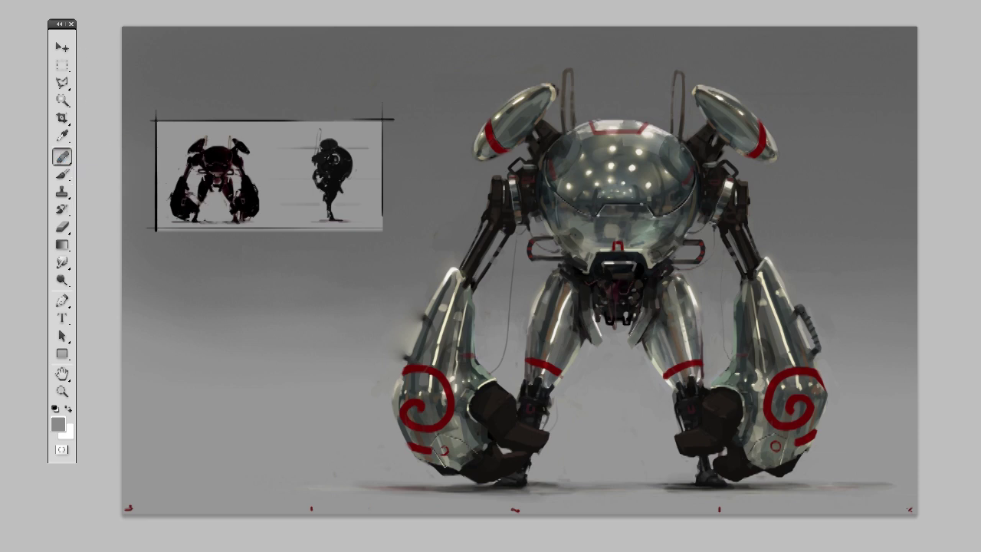
mouse_move(421, 348)
mouse_down()
mouse_move(423, 295)
mouse_move(387, 296)
mouse_move(380, 318)
mouse_move(381, 298)
mouse_move(423, 290)
mouse_up()
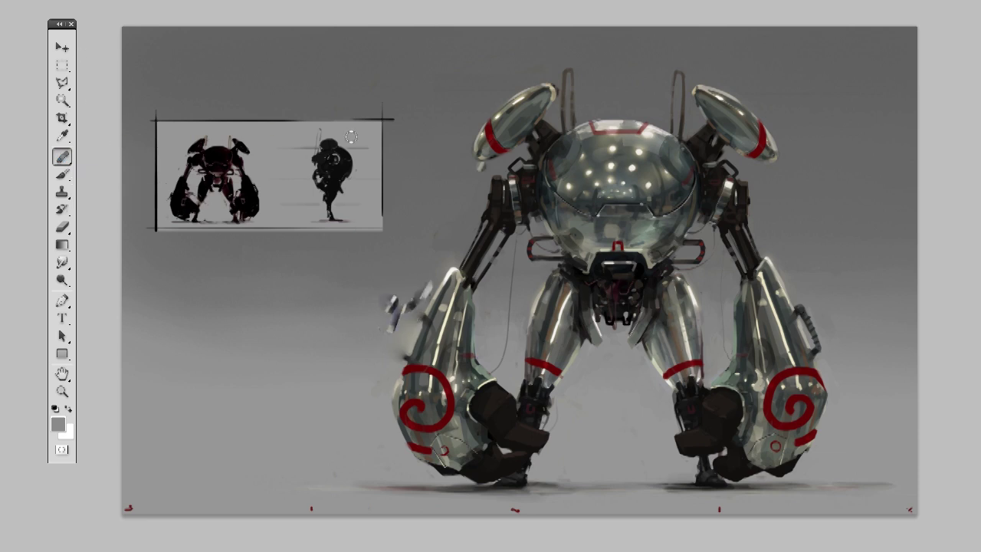
drag(358, 287, 377, 296)
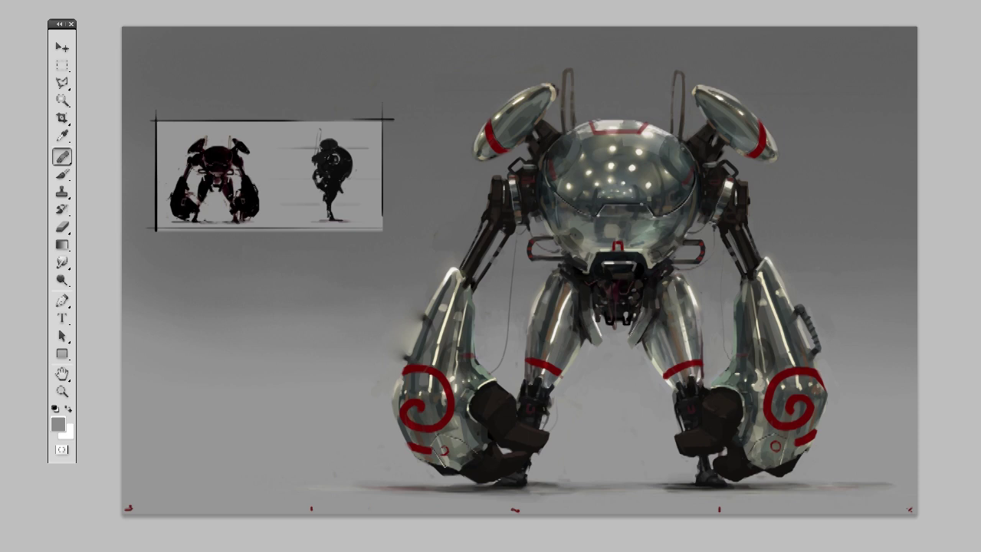
key(ctrl+z)
mouse_move(398, 359)
mouse_down()
mouse_move(420, 328)
mouse_move(384, 354)
mouse_up()
drag(809, 317, 806, 321)
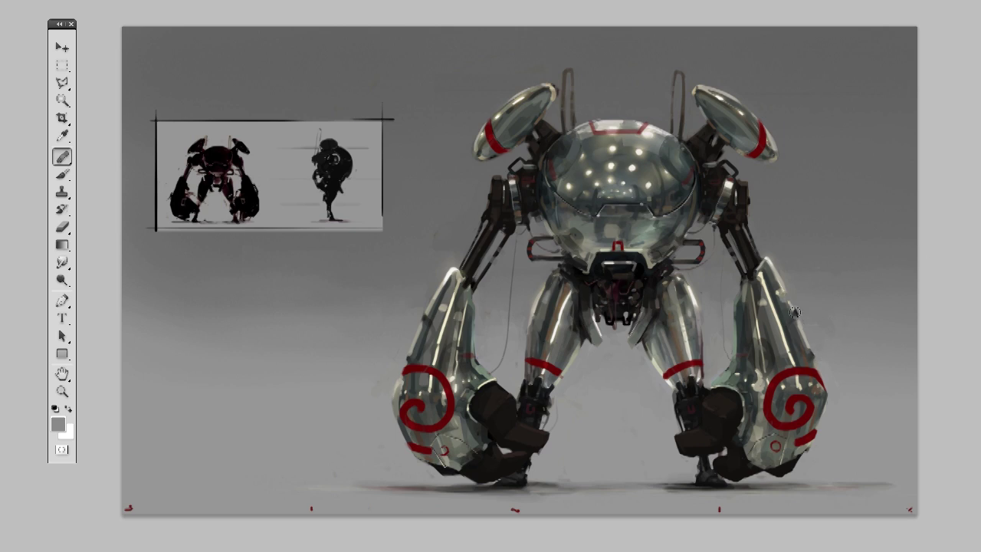
Sample colours at two points along the left forearm's outer edge for painting with the Brush tool.
click(64, 174)
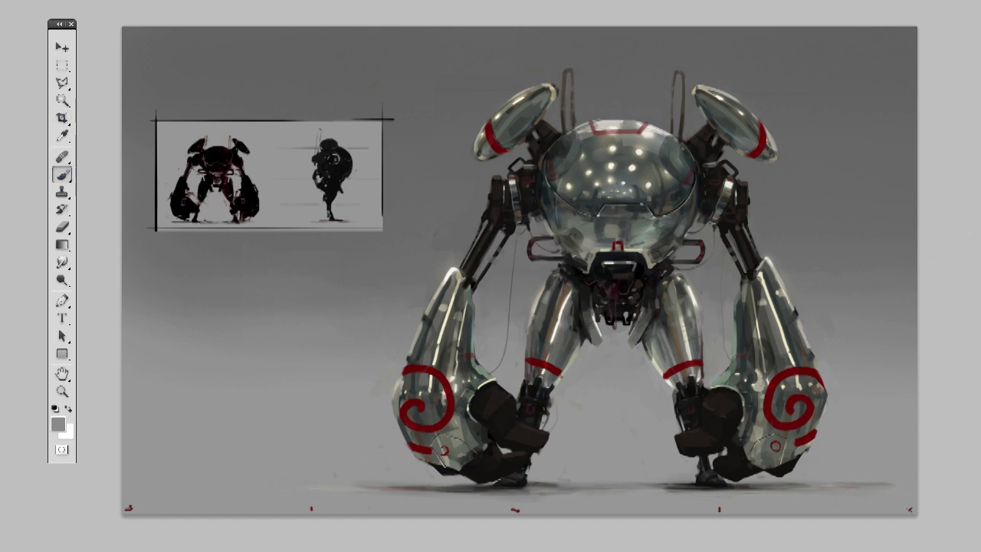
alt+click(424, 296)
alt+click(420, 354)
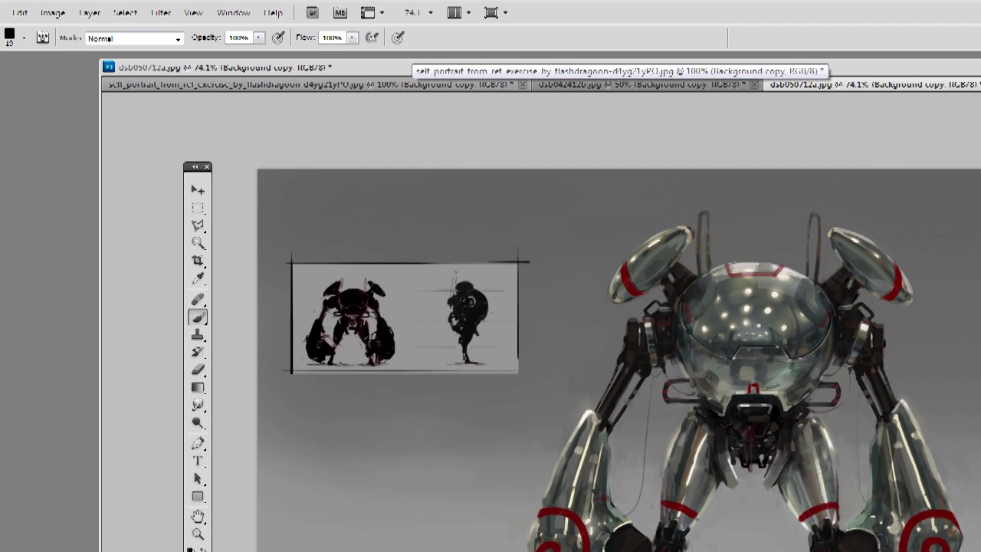
Apply Liquify to the robot painting and push the lower-right corner of the silhouette thumbnail inward.
click(160, 14)
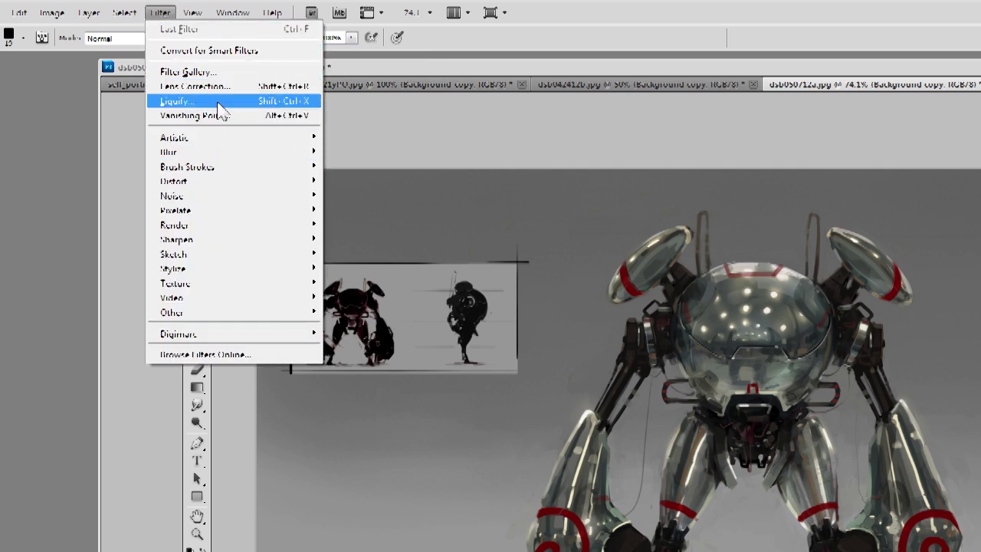
click(295, 105)
click(187, 105)
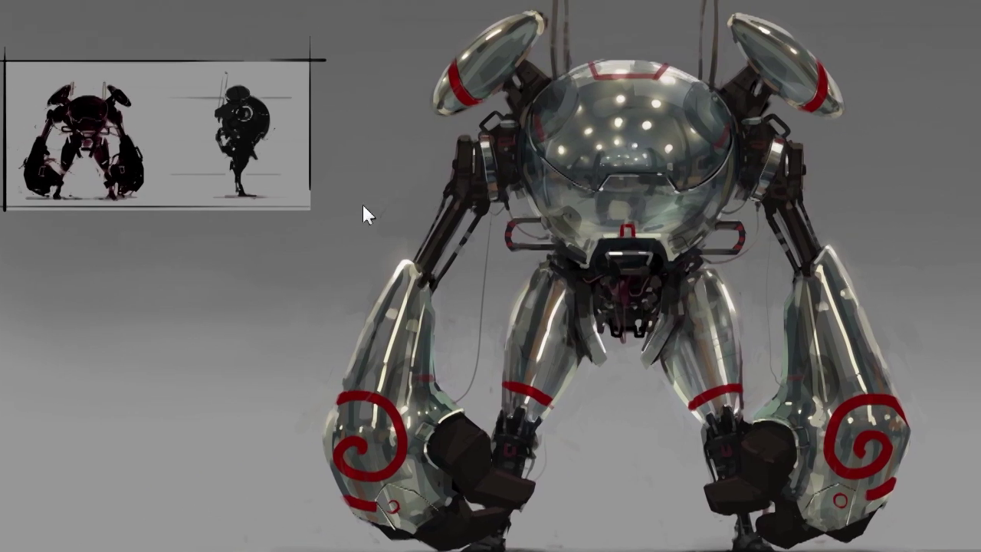
mouse_move(289, 221)
mouse_down()
mouse_move(279, 221)
mouse_move(278, 192)
mouse_move(317, 203)
mouse_up()
mouse_move(355, 241)
mouse_down()
mouse_move(284, 204)
mouse_move(358, 167)
mouse_up()
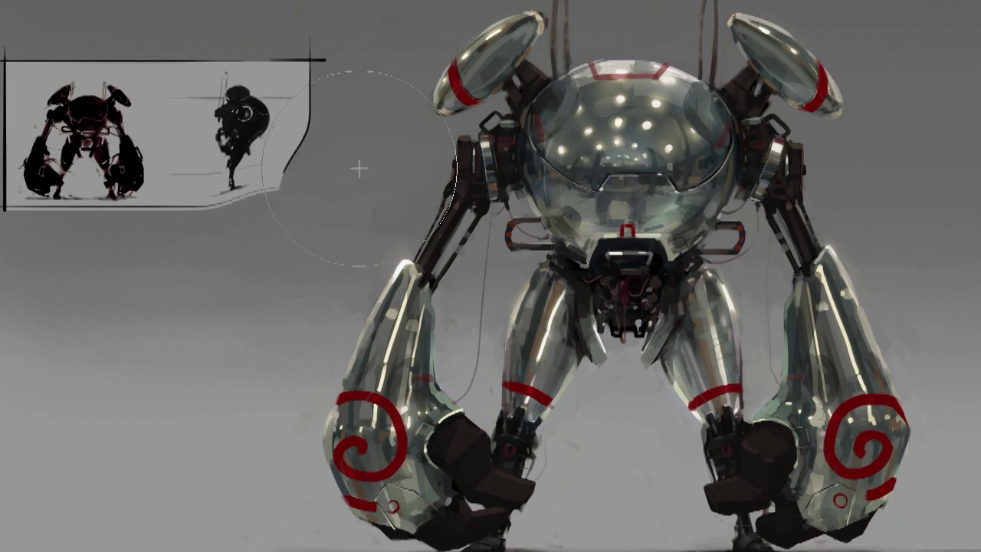
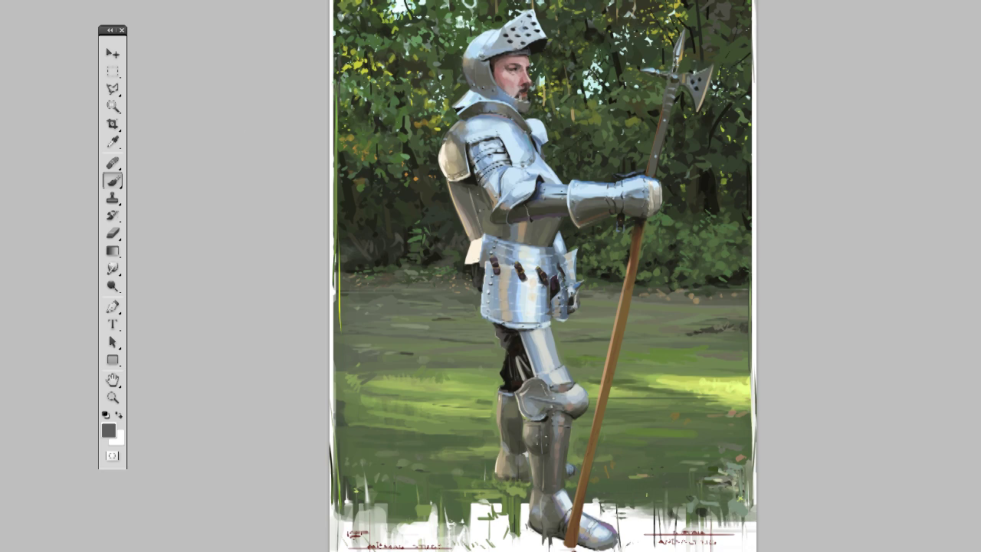
Start Liquify on the knight painting and warp the knight's upper leg with the Forward Warp tool.
key(alt+v)
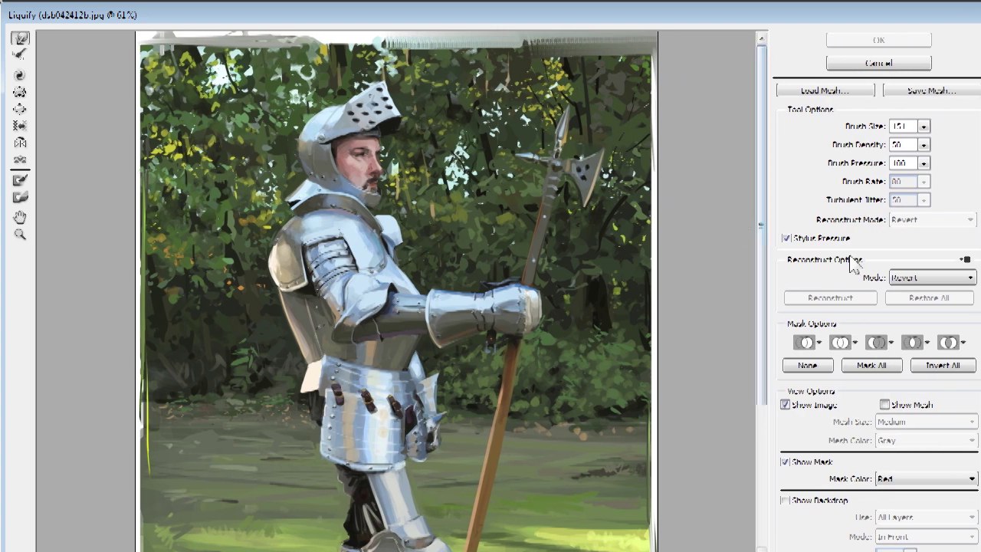
drag(659, 15, 653, 2)
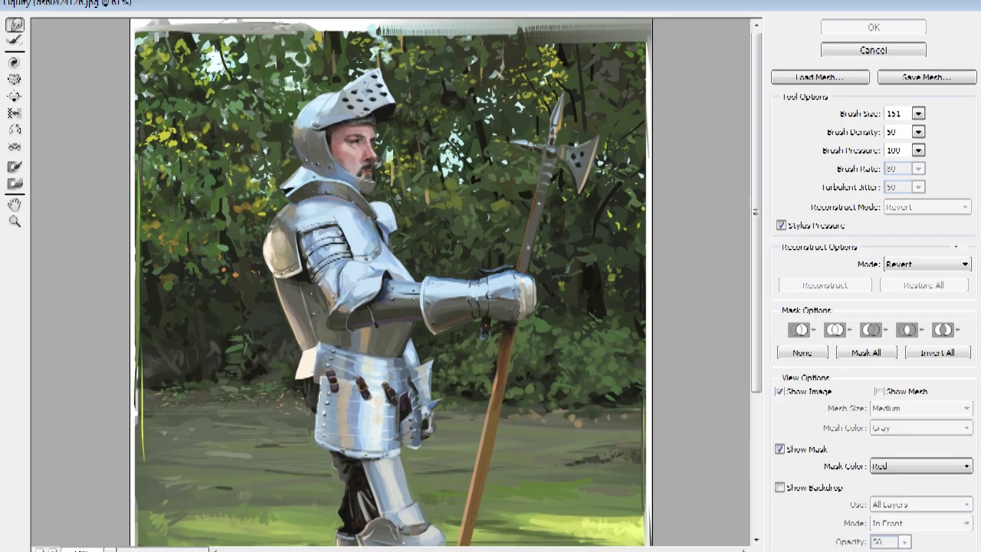
drag(760, 213, 763, 291)
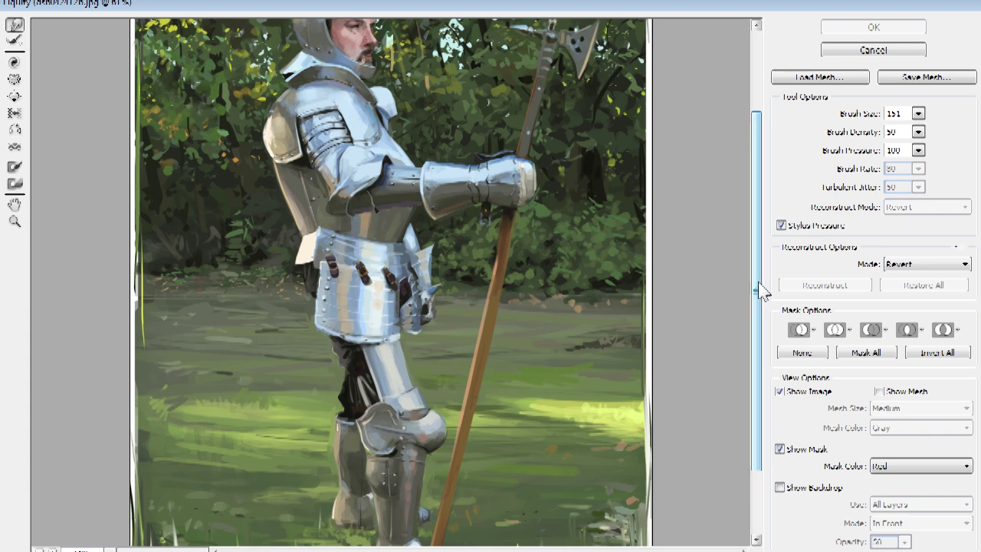
click(408, 366)
Enlarge the Liquify brush to about 350 and push the knight's leg, polearm shaft and helmet into new shapes.
click(917, 112)
drag(881, 134, 860, 134)
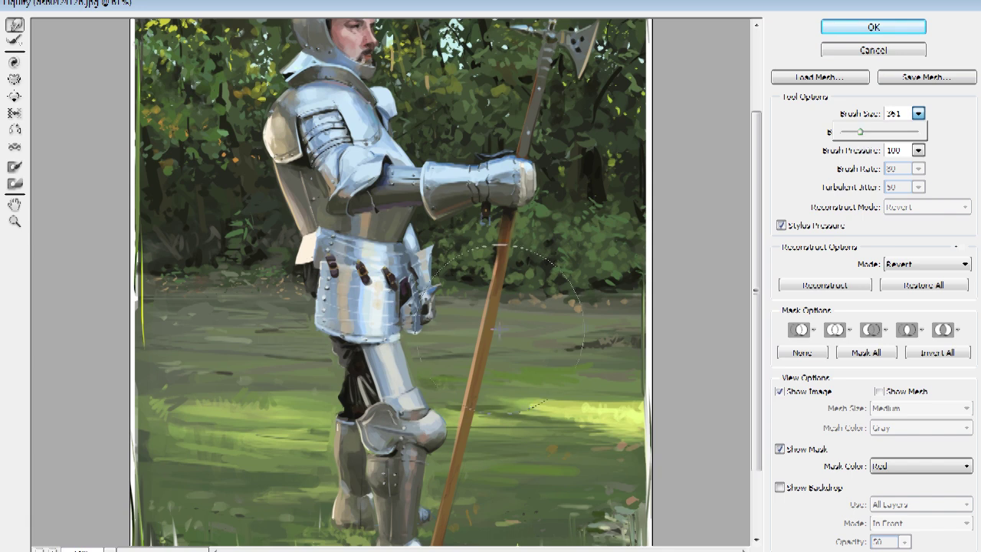
click(402, 371)
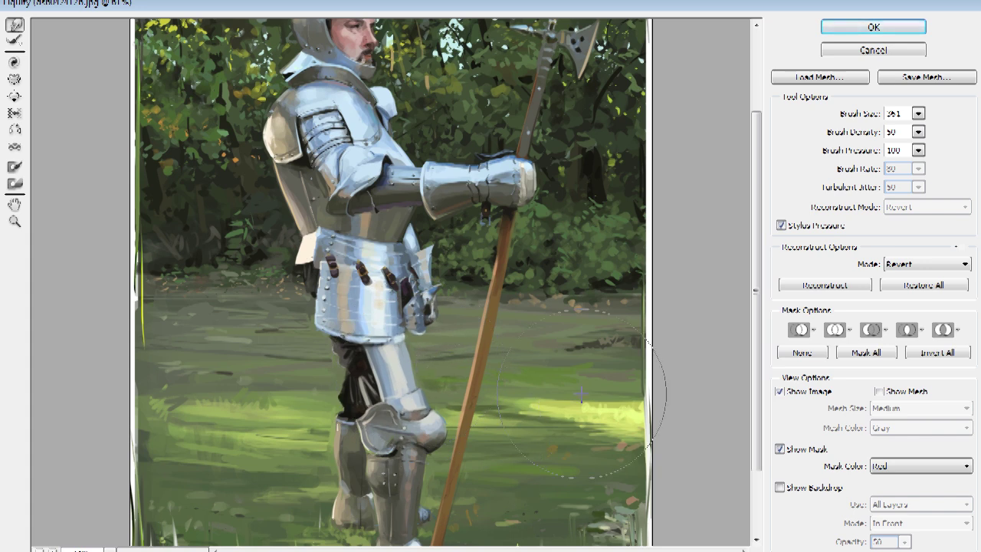
mouse_move(761, 291)
mouse_down()
mouse_move(759, 307)
mouse_move(755, 283)
mouse_move(757, 310)
mouse_up()
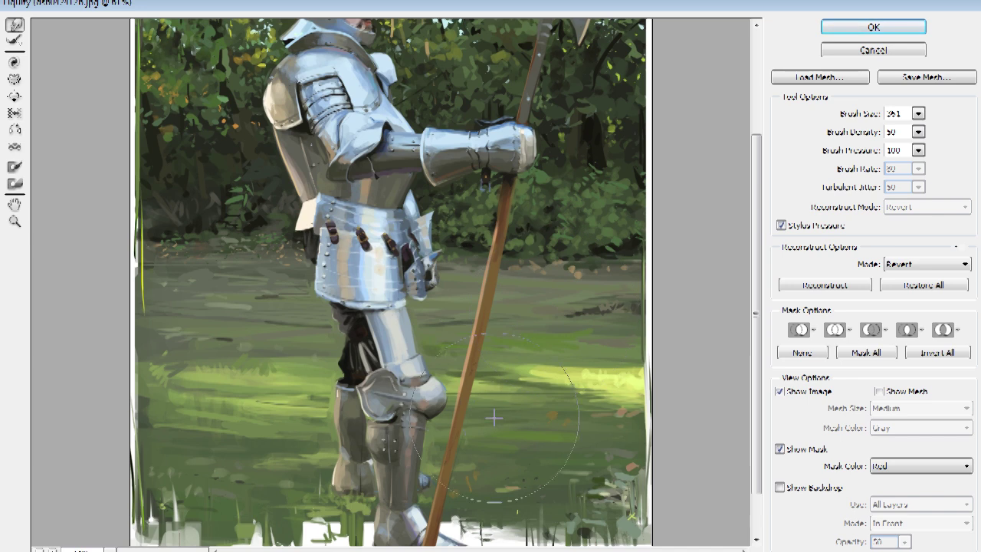
drag(756, 233, 731, 117)
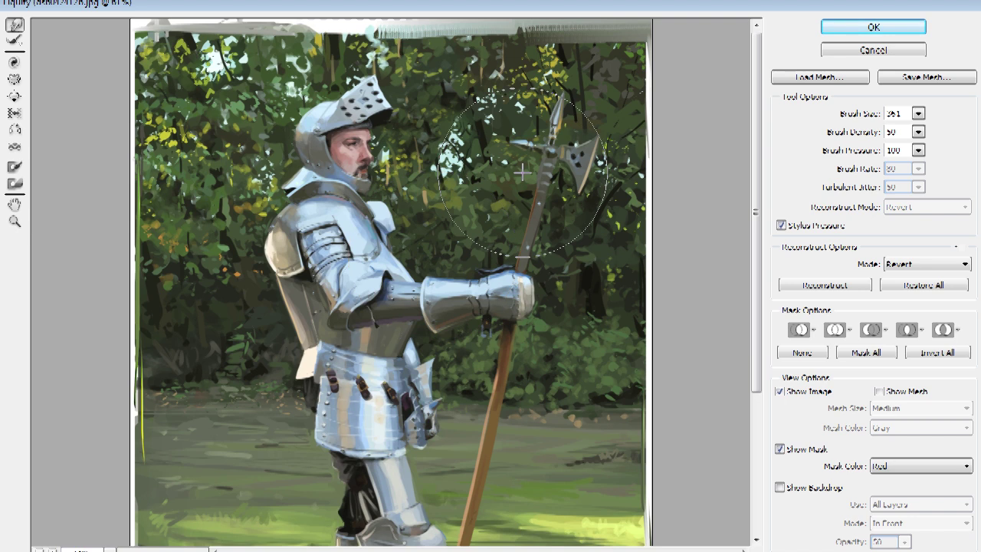
drag(756, 218, 762, 357)
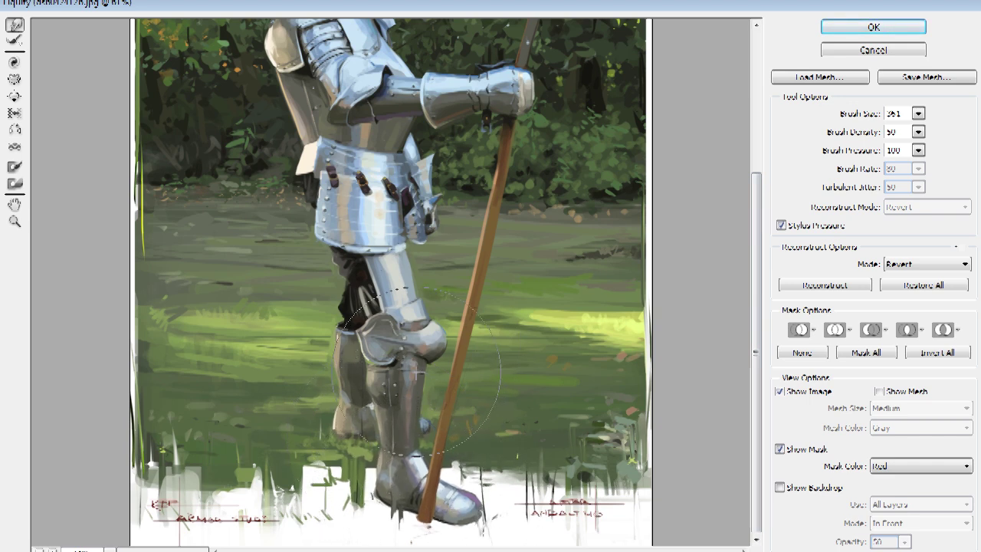
drag(757, 242, 727, 129)
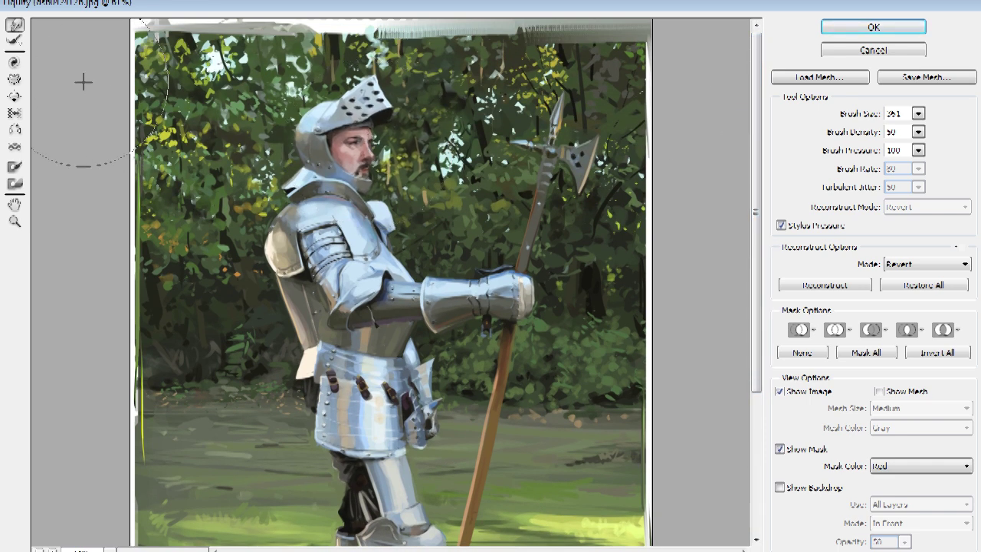
Partly restore the knight's helmet and shoulder with the Reconstruct tool in Revert mode, and apply the Liquify changes.
click(16, 43)
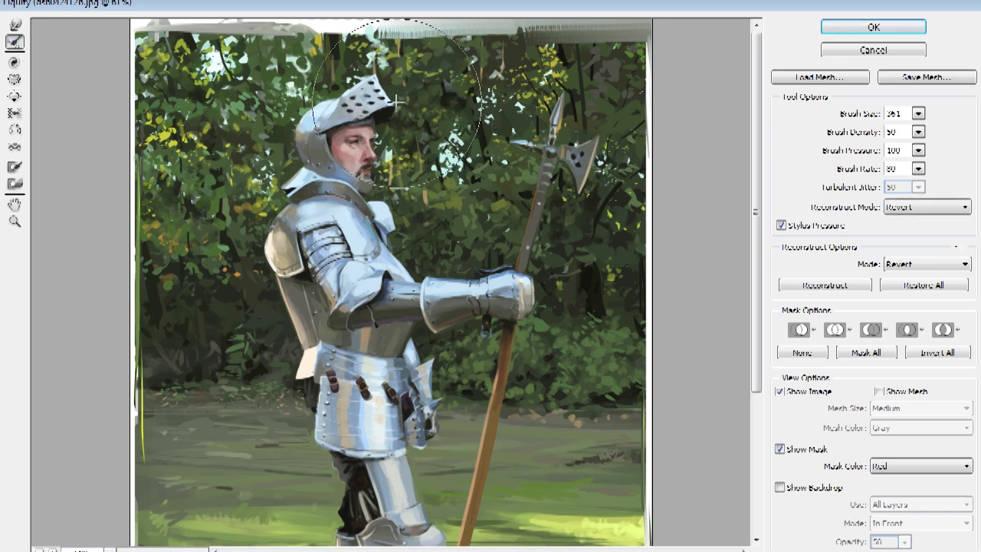
drag(368, 104, 322, 123)
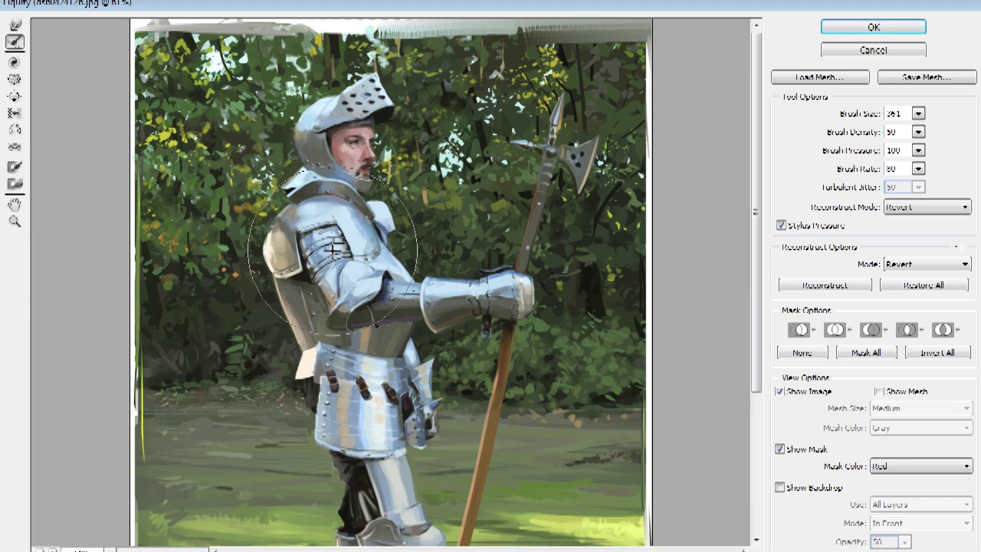
drag(332, 249, 314, 283)
mouse_move(337, 115)
mouse_down()
mouse_move(326, 104)
mouse_move(362, 137)
mouse_move(368, 115)
mouse_move(345, 122)
mouse_up()
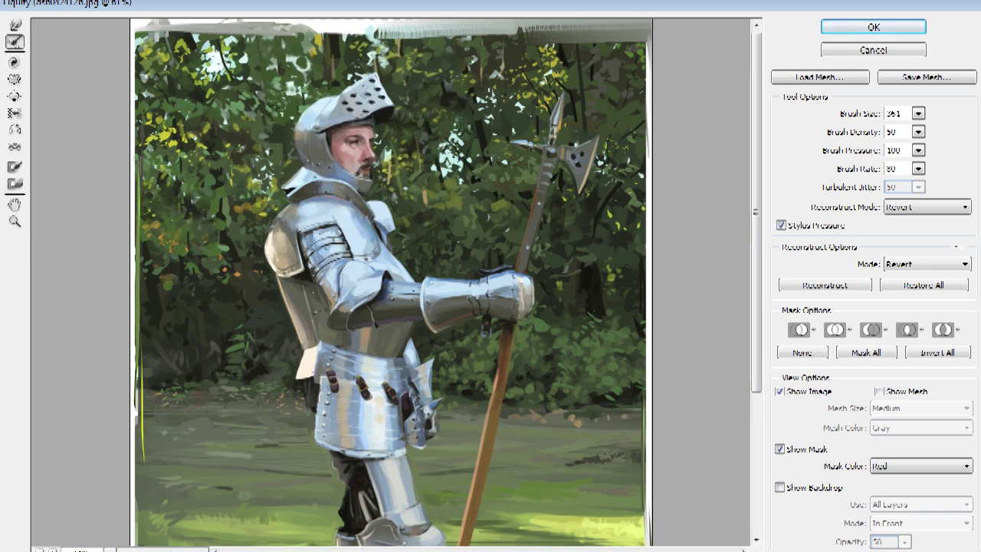
click(878, 28)
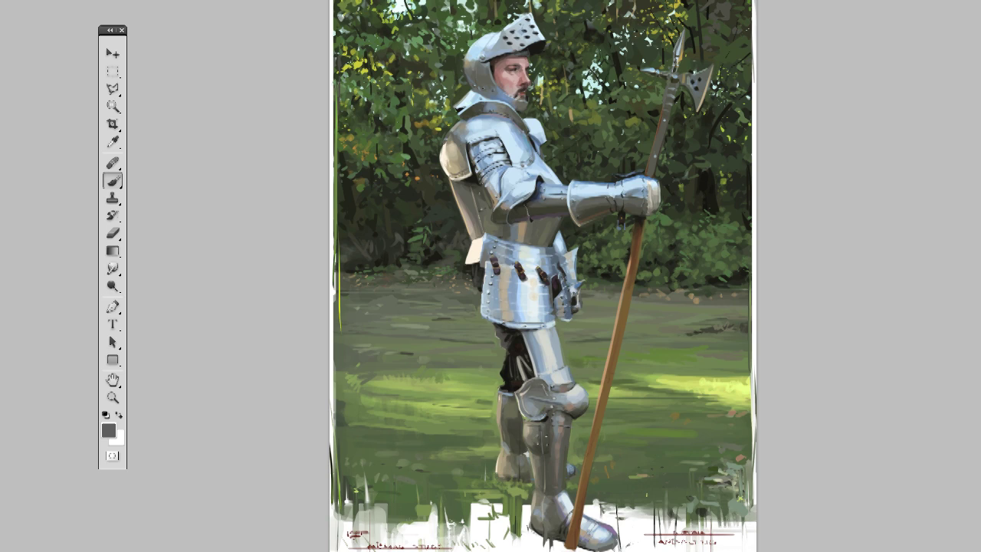
Toggle the Liquify result off and on repeatedly to compare the knight before and after warping.
key(ctrl+z)
key(ctrl+z)
key(ctrl+z)
key(ctrl+z)
key(ctrl+z)
key(ctrl+z)
key(ctrl+z)
key(ctrl+z)
key(ctrl+z)
key(ctrl+z)
key(ctrl+z)
key(ctrl+z)
key(ctrl+z)
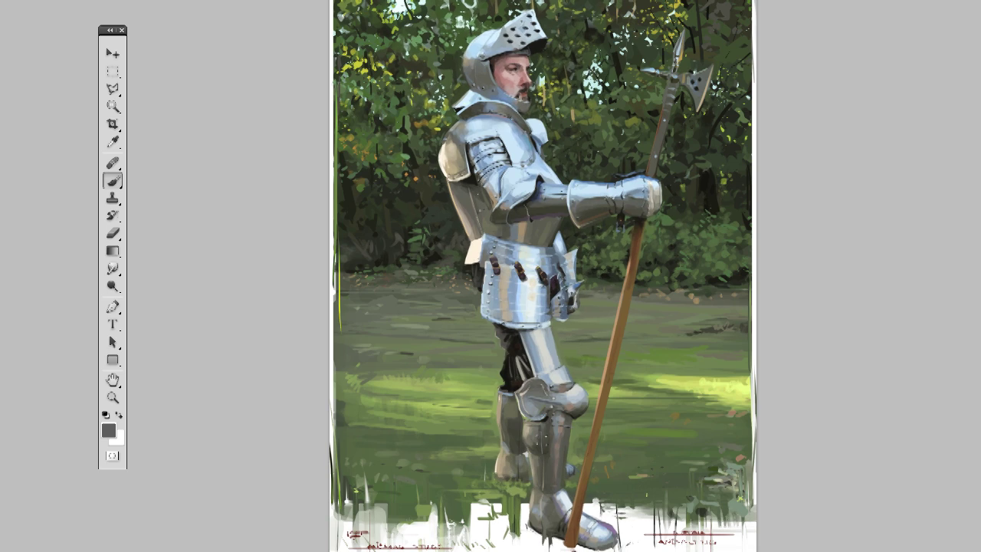
key(ctrl+z)
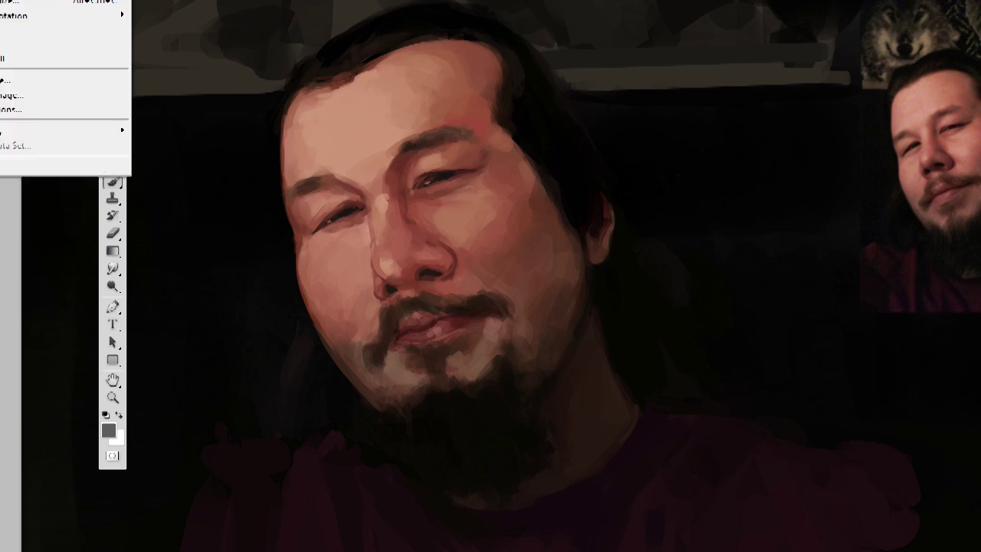
Start Liquify on the portrait painting and push the nose and mouth area outward toward the face's near cheek with the Forward Warp tool.
key(alt+t)
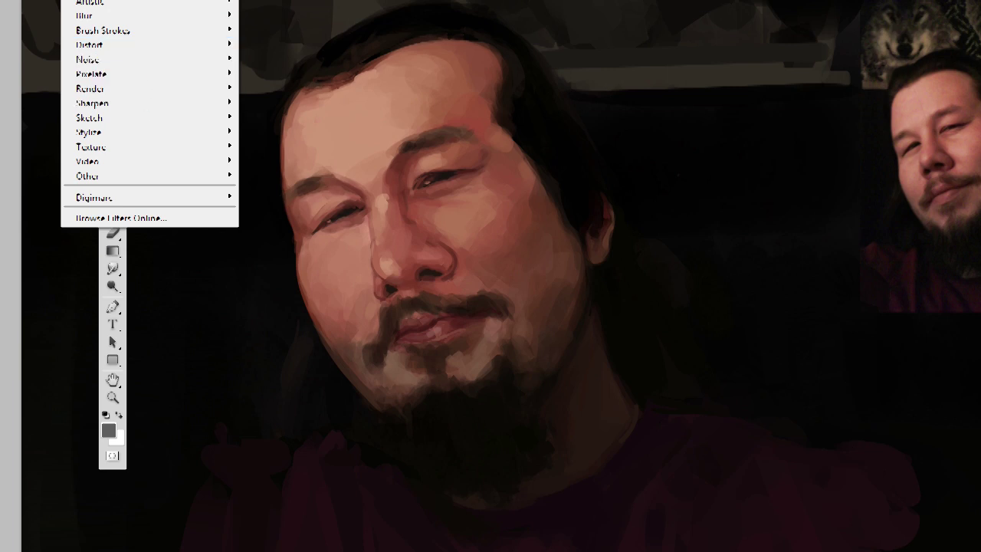
key(shift+ctrl+x)
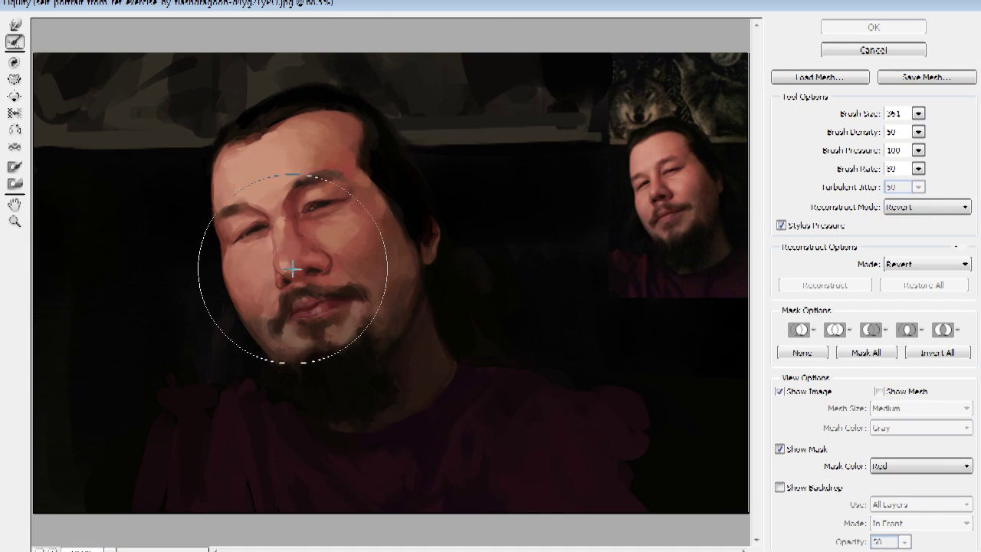
drag(289, 266, 287, 268)
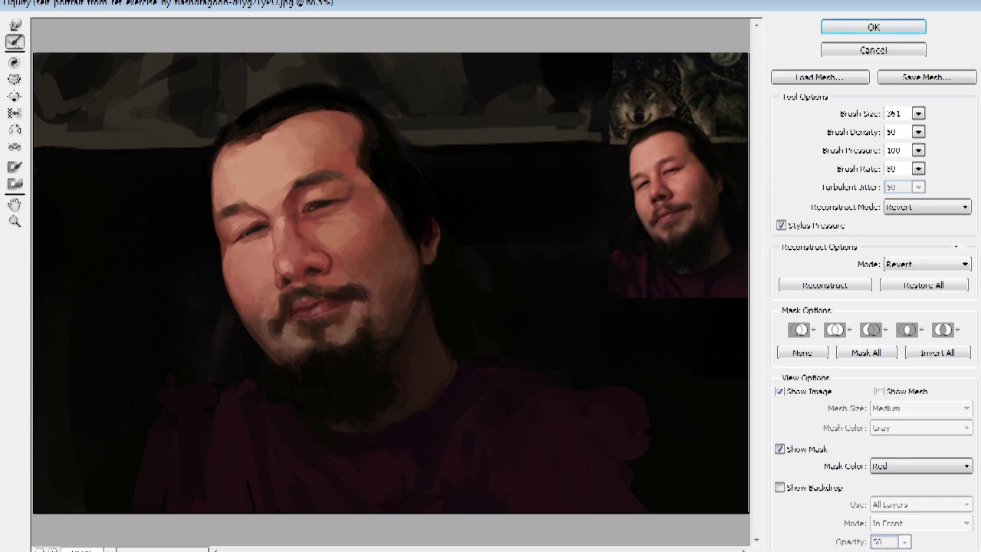
click(14, 26)
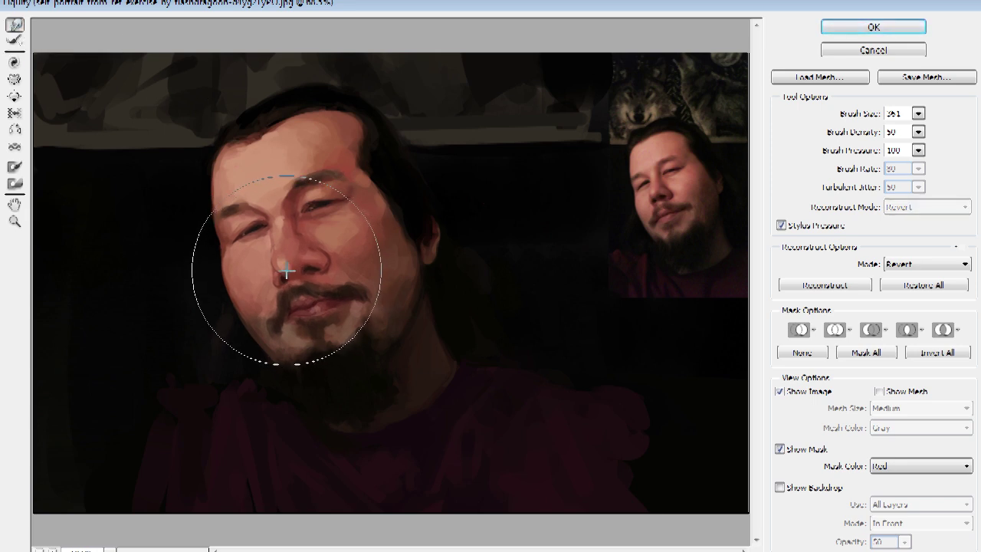
drag(286, 270, 274, 258)
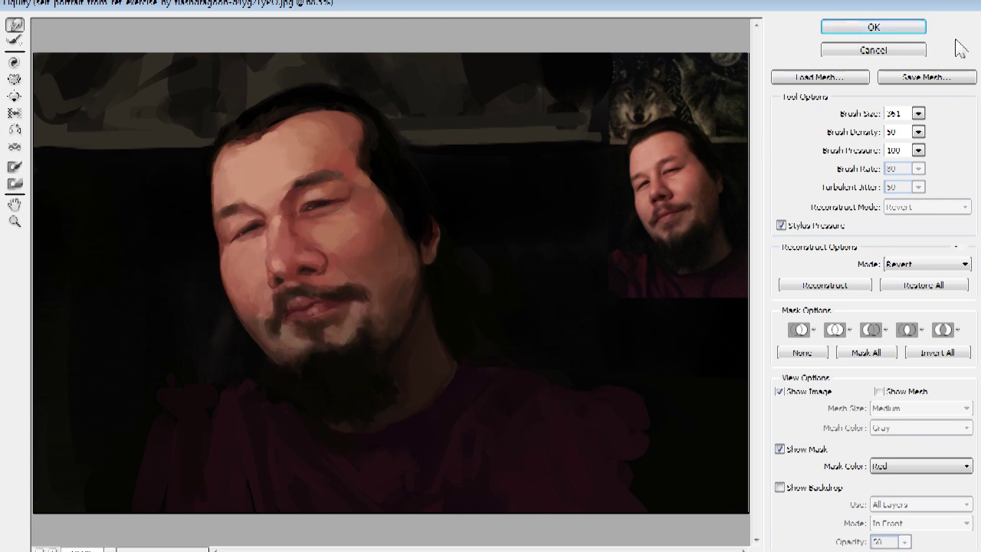
Reduce the Liquify brush size to 241, refine the area between the portrait's nose and moustache, and apply the changes.
click(917, 114)
drag(887, 138, 855, 137)
click(284, 281)
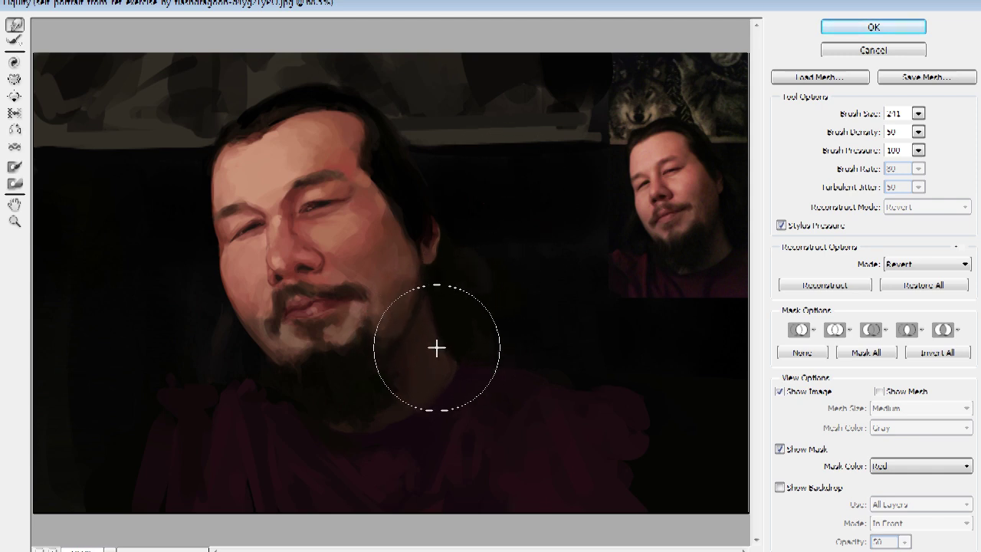
click(881, 34)
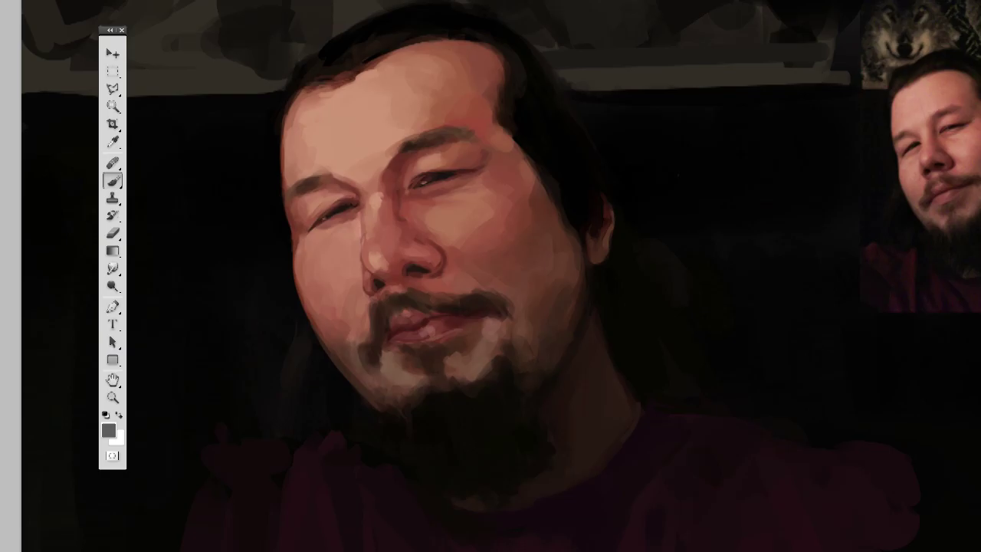
Toggle the portrait's Liquify result off and on repeatedly to compare the face before and after warping.
key(ctrl+z)
key(ctrl+z)
key(ctrl+z)
key(ctrl+z)
key(ctrl+z)
key(ctrl+z)
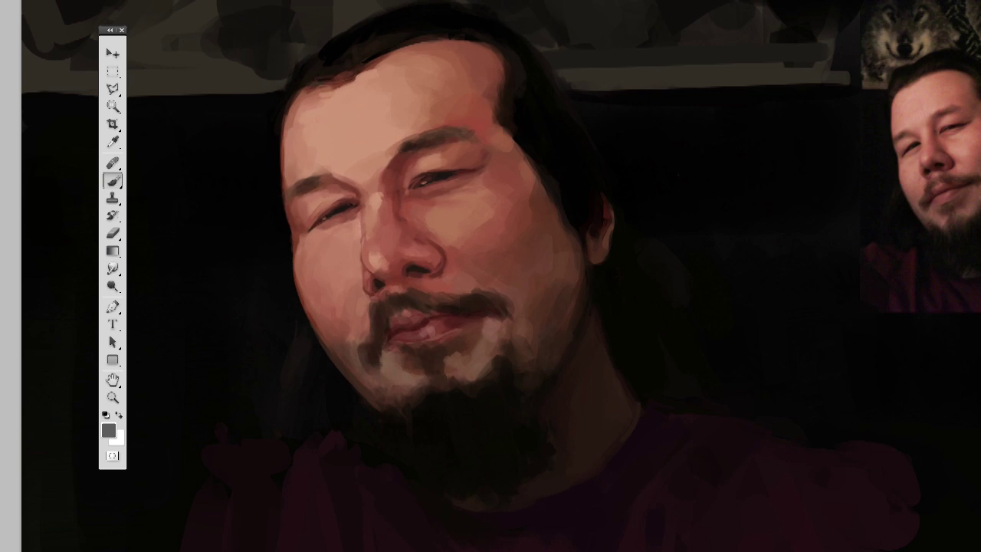